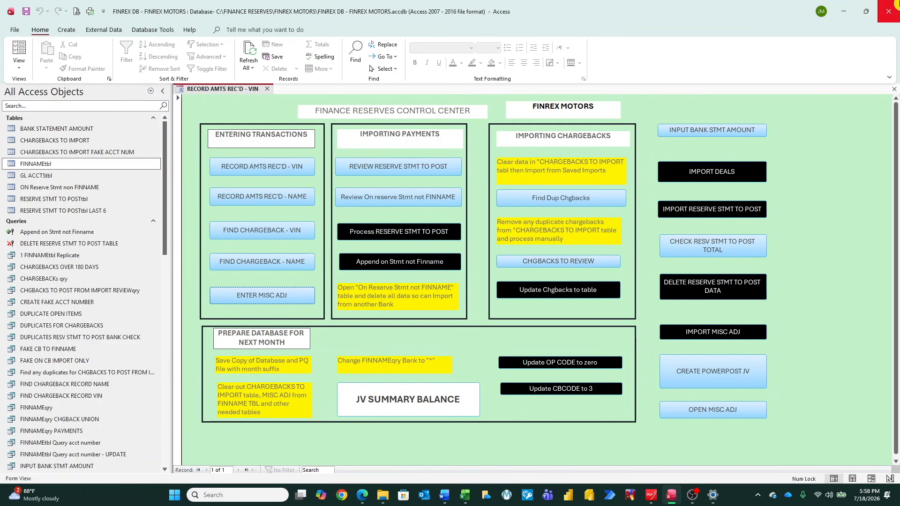
Step: Import the month's deals into the database and open the JV summary balance report
click(717, 173)
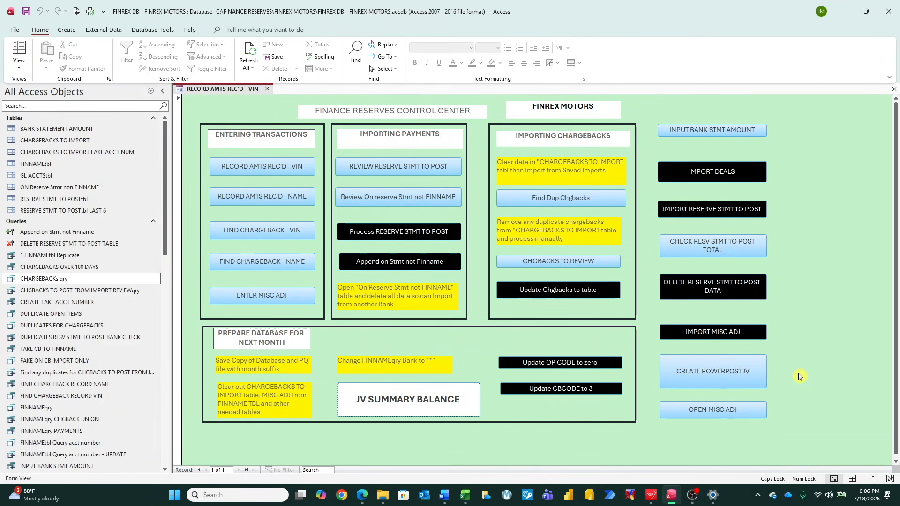
click(416, 402)
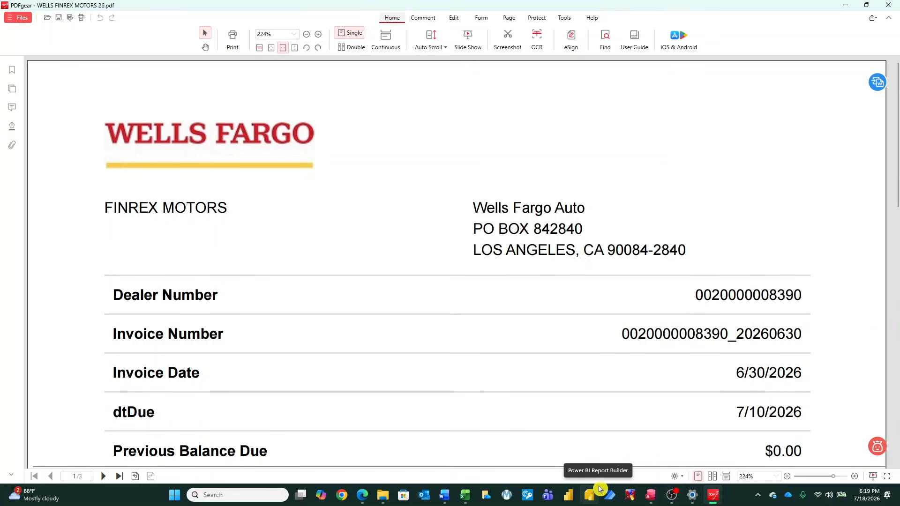
Step: Using the Wells Fargo statement, record 1251.80 as the amount received for VIN 62548 in Access, and look up VIN 187885 on the same form
scroll(473, 427, down, 10)
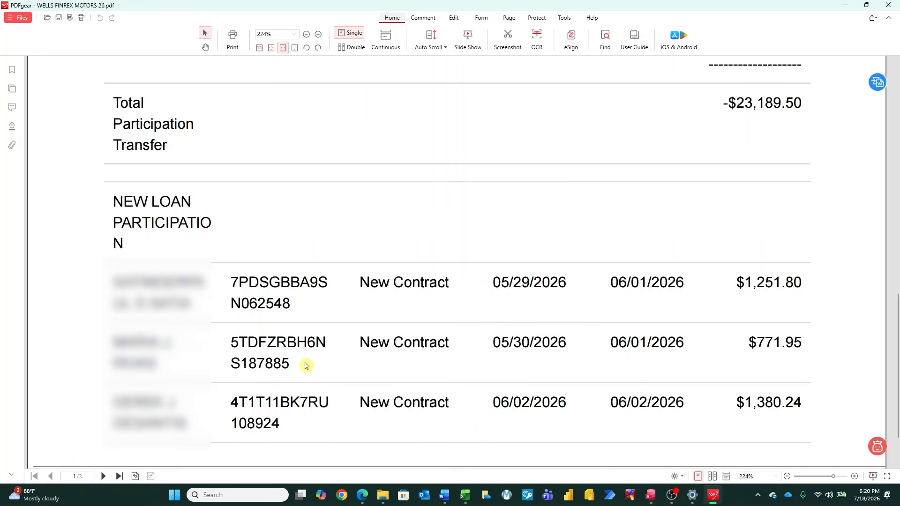
key(alt+Tab)
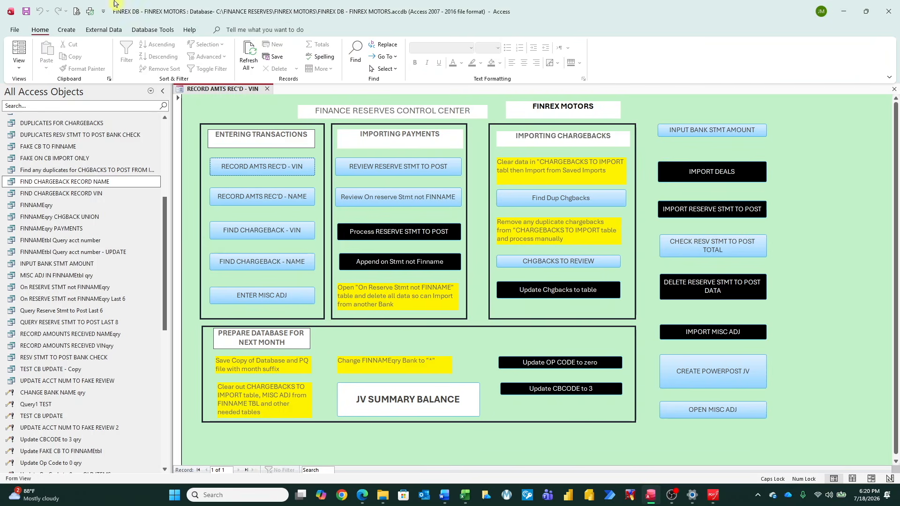
click(245, 170)
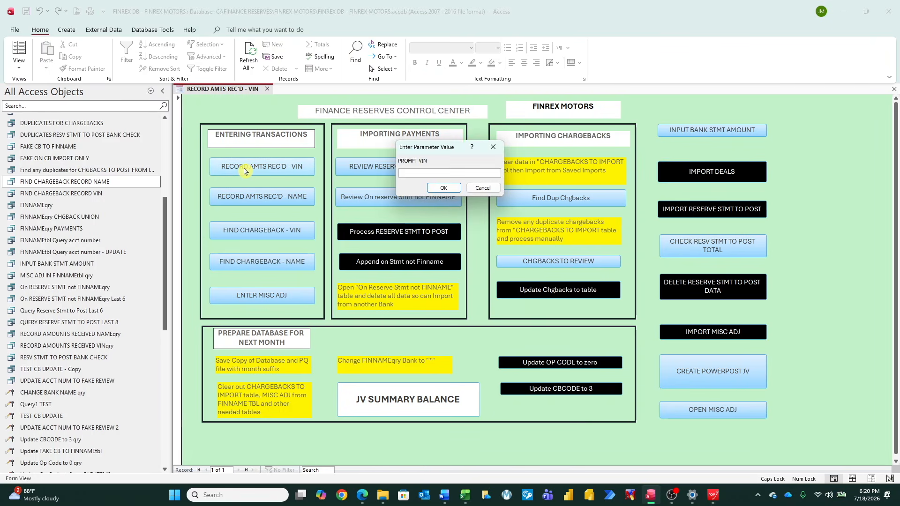
text(62548)
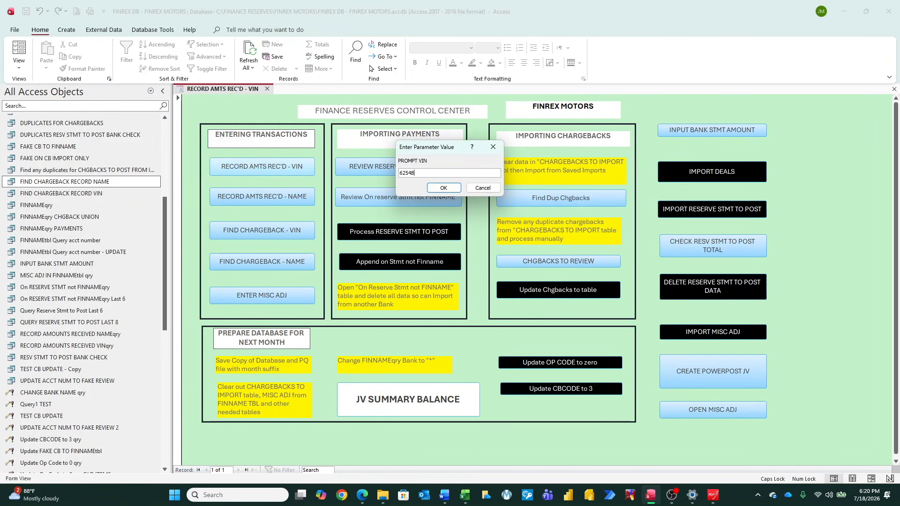
key(Return)
text(1251.80)
key(Tab)
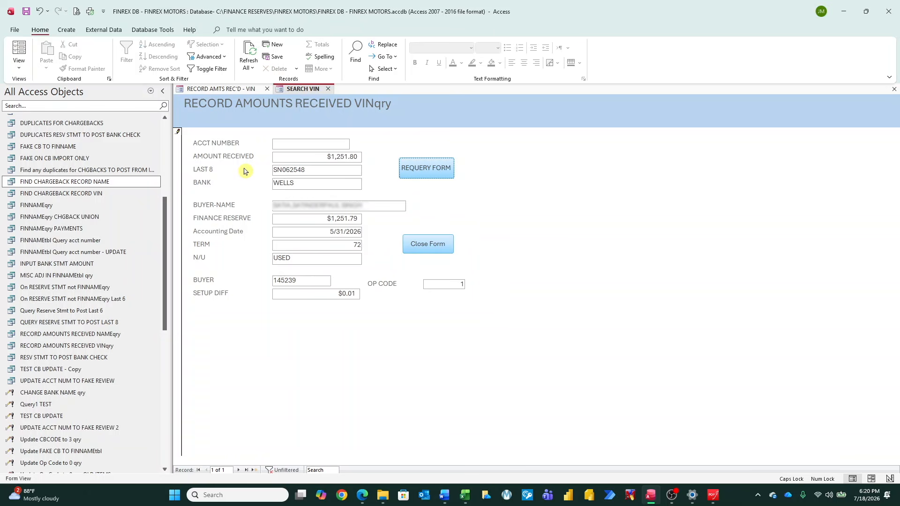
key(Return)
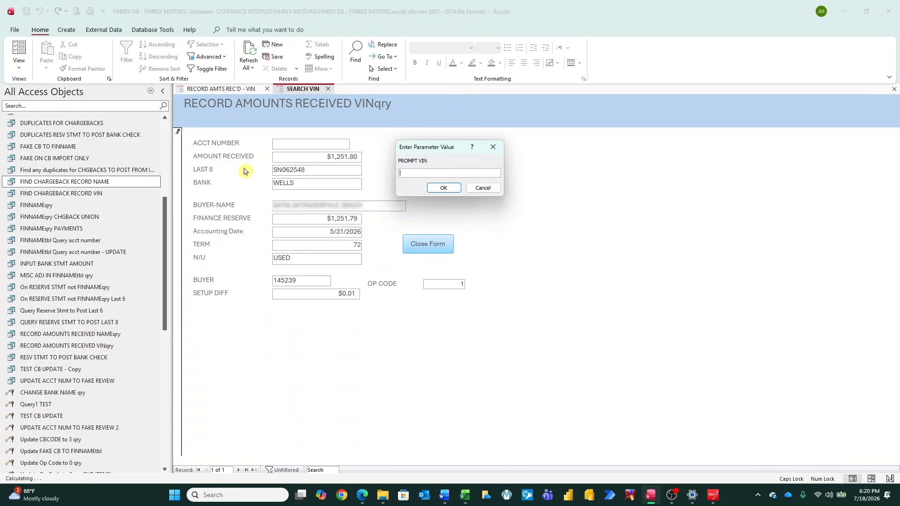
text(187885)
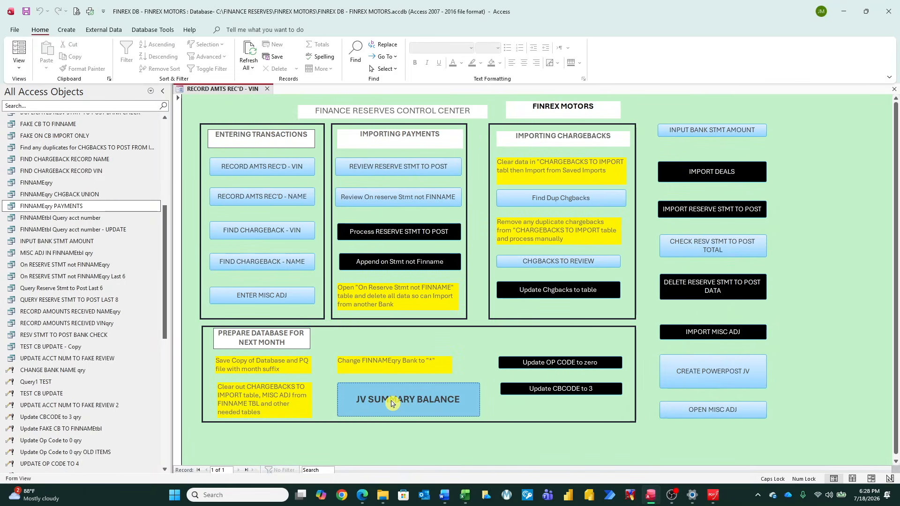
Step: From the JV summary balance, enter a WELLS misc adjustment of -2356.45, control 6WELLS, description "GAP REFUNDS WELLS STMT 63026", and recheck the summary
click(392, 404)
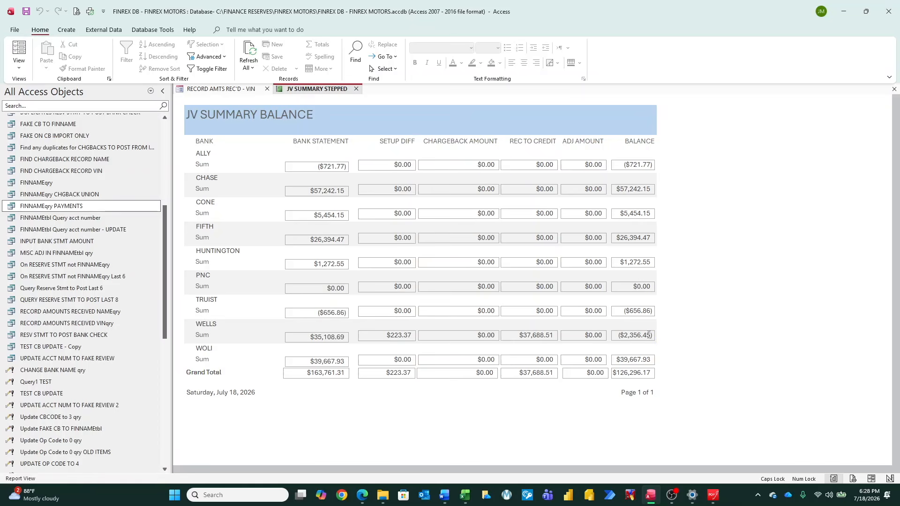
click(358, 90)
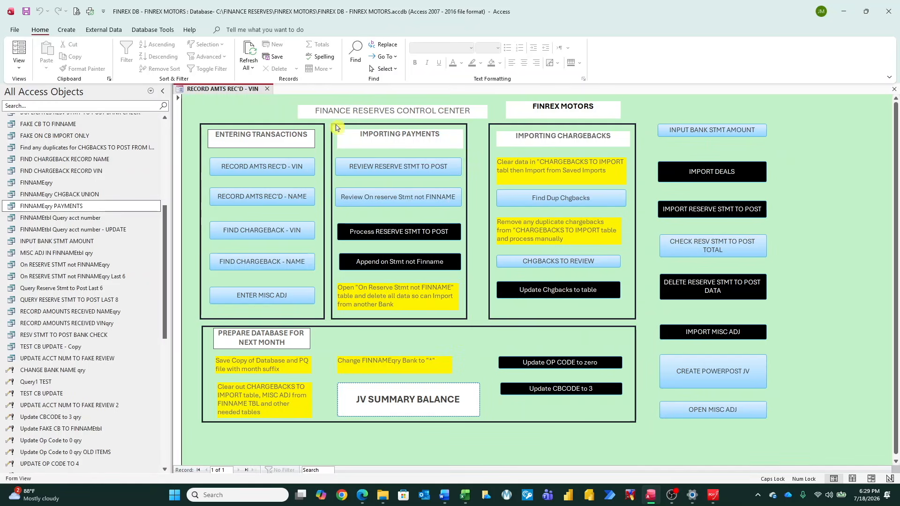
click(272, 296)
text(WELLS)
key(Tab)
text(-2356.45)
key(Tab)
text(6WELLS)
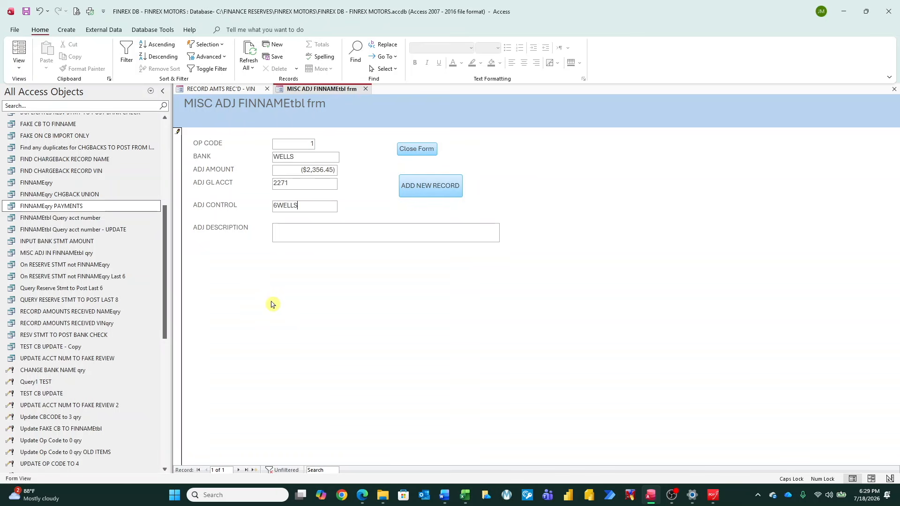
text(GAP REFUNDS WELLS STMT 63026)
click(412, 149)
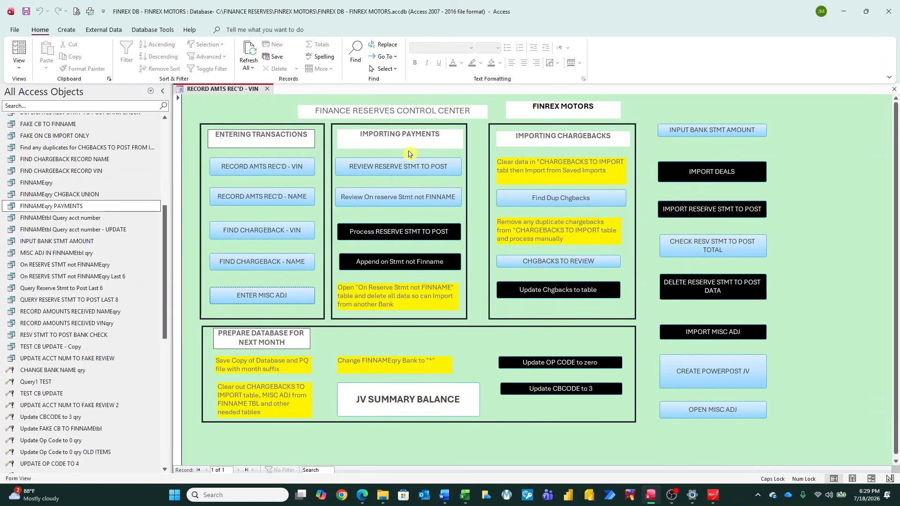
click(393, 407)
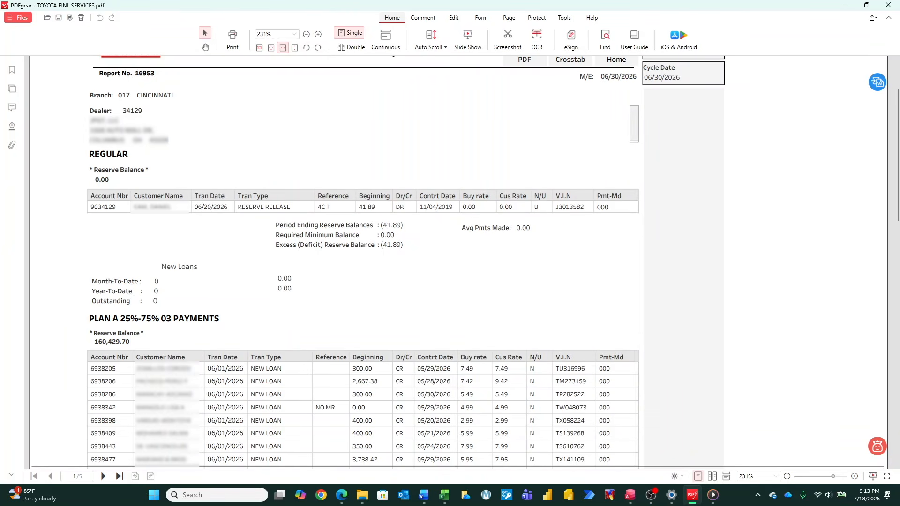
Step: Switch to the Excel workbook, refresh all its data, and review the payments, chargebacks, other items detail and statement summary sheets
key(alt+Tab)
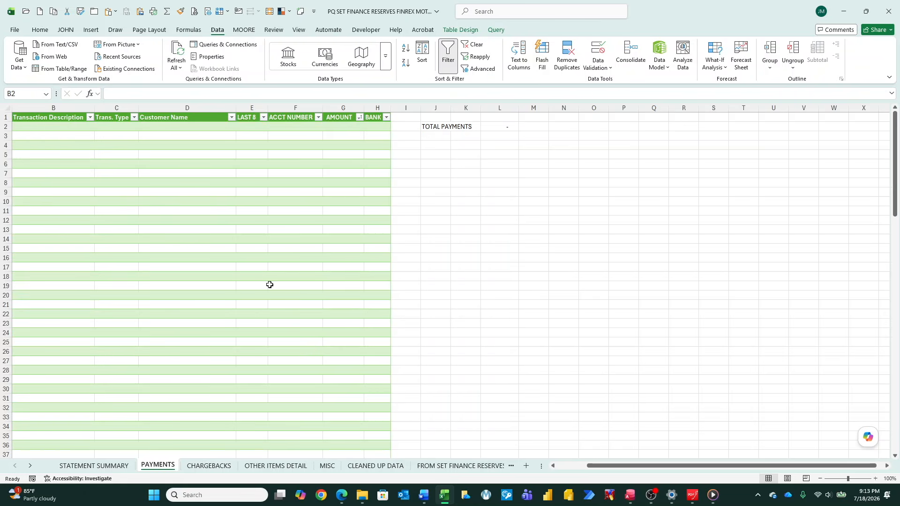
click(177, 53)
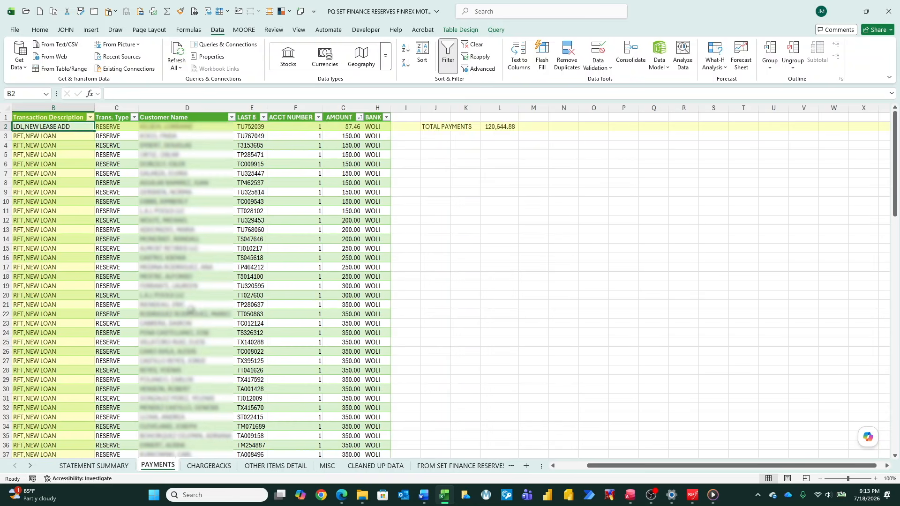
scroll(194, 306, down, 6)
scroll(195, 306, up, 6)
click(209, 465)
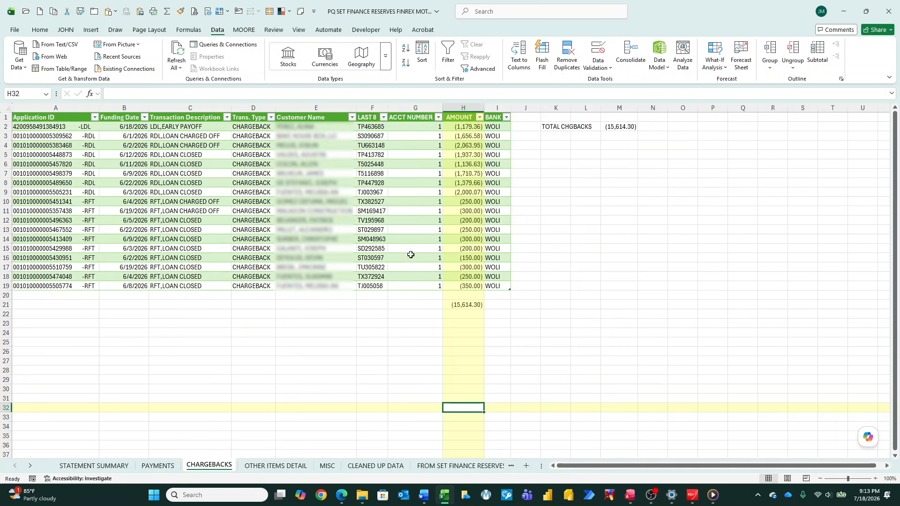
click(263, 467)
click(111, 466)
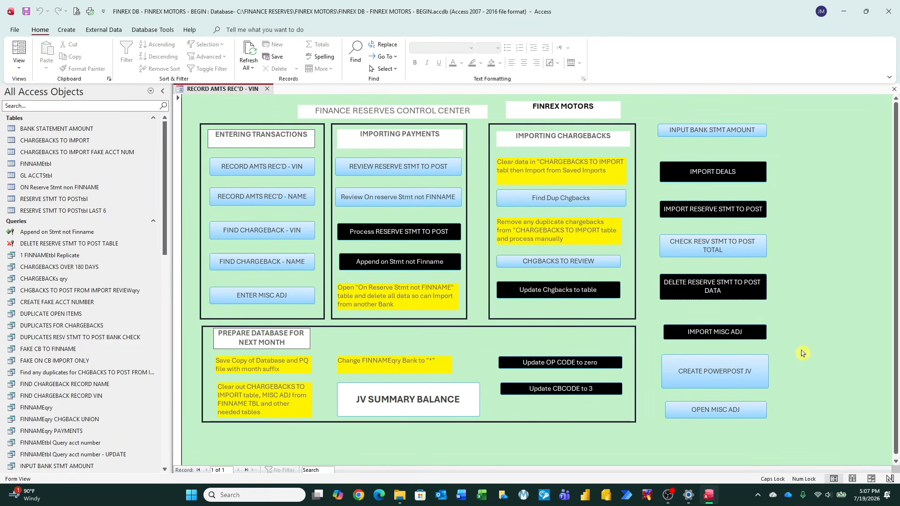
Step: Import the reserve statement to post in Access, and review the matched records and the statement items not in FINNAME
click(703, 210)
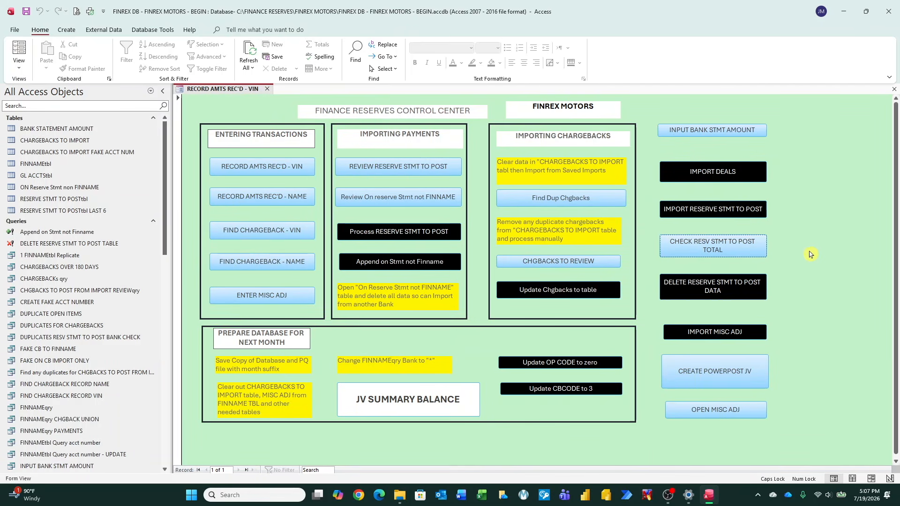
click(389, 164)
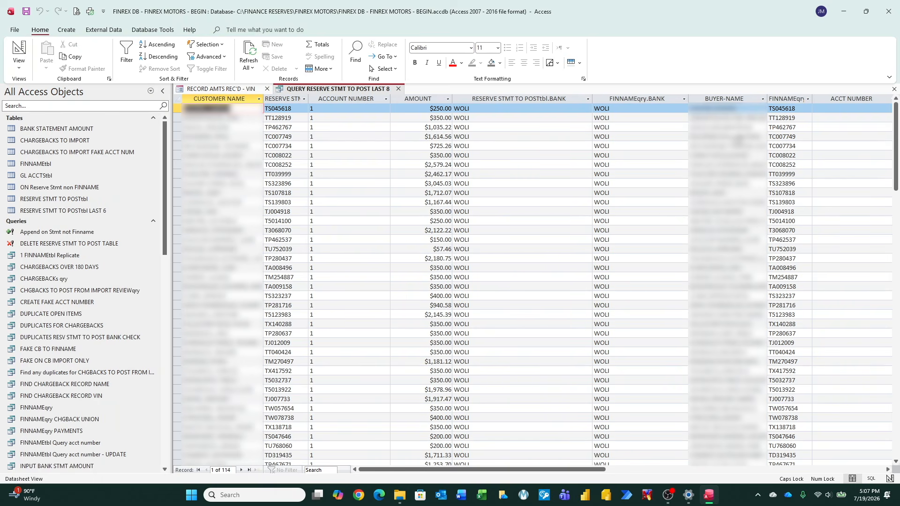
scroll(615, 139, down, 13)
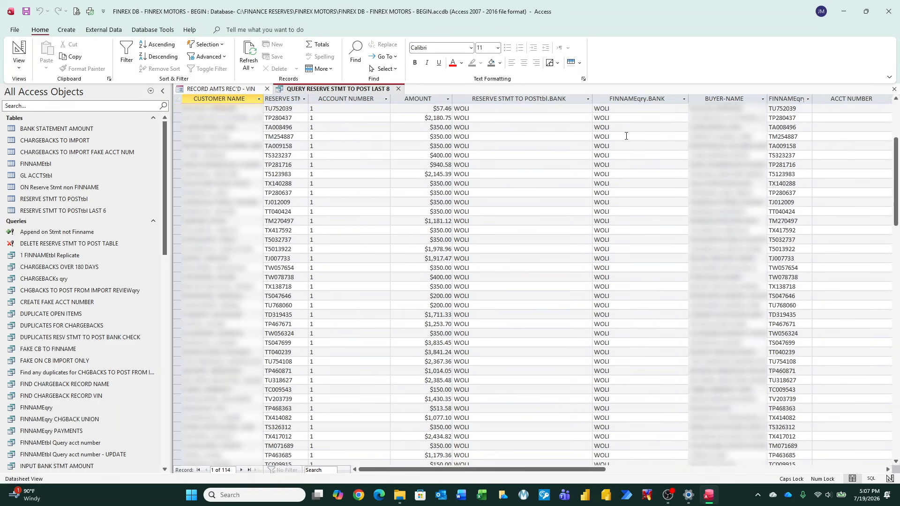
scroll(647, 141, up, 4)
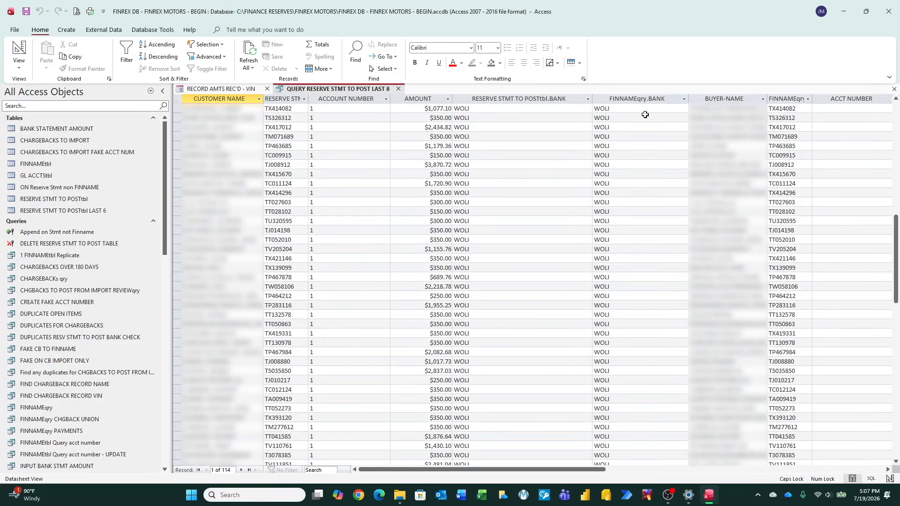
click(398, 88)
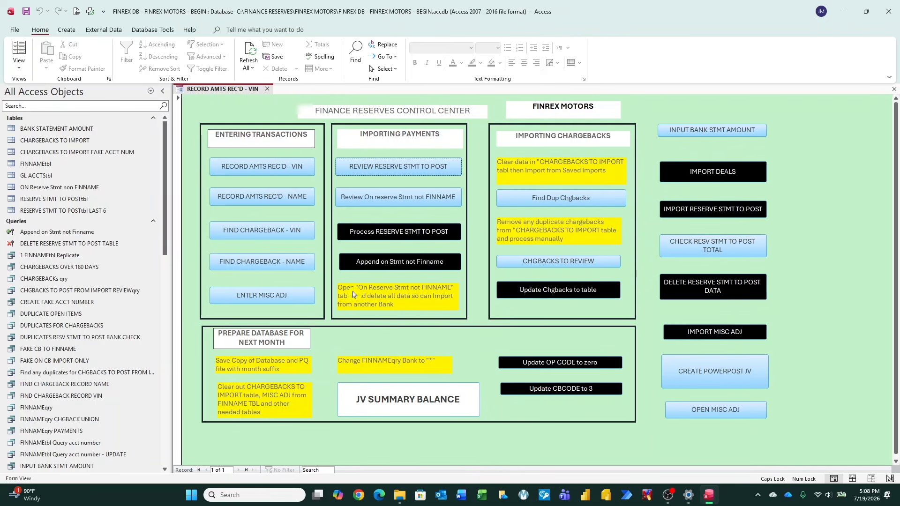
click(396, 197)
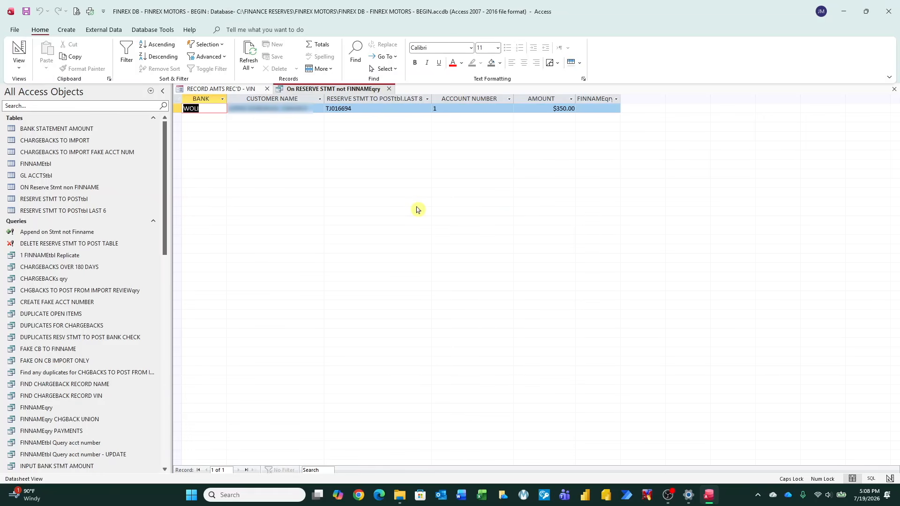
key(ctrl+w)
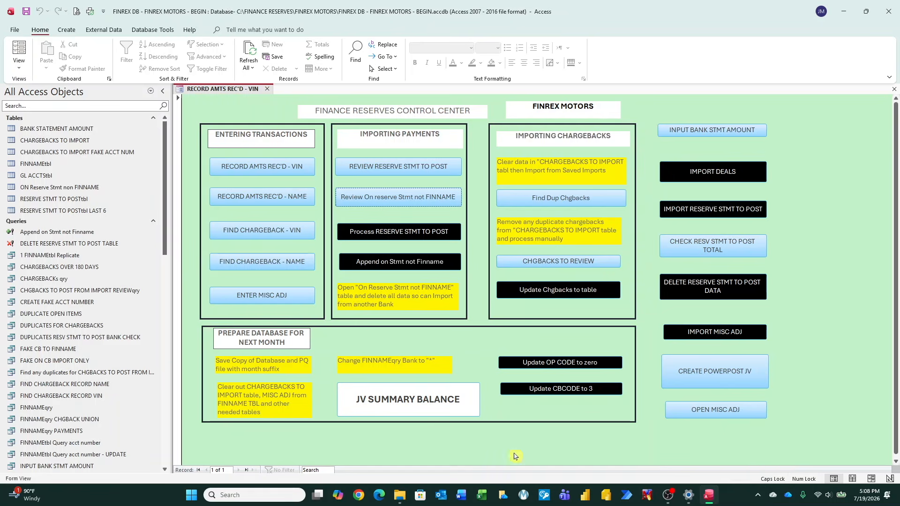
Step: Process the reserve statement to post by running its update query, and open the JV summary balance report
click(427, 234)
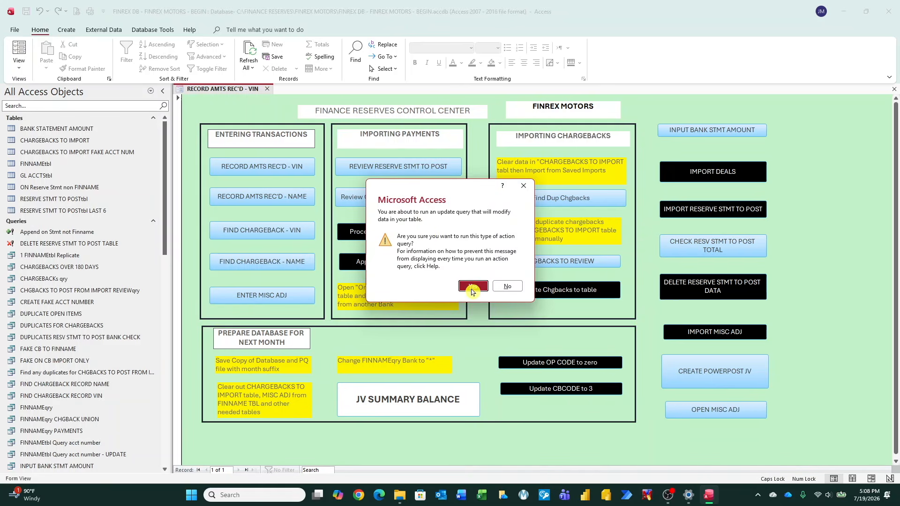
click(470, 285)
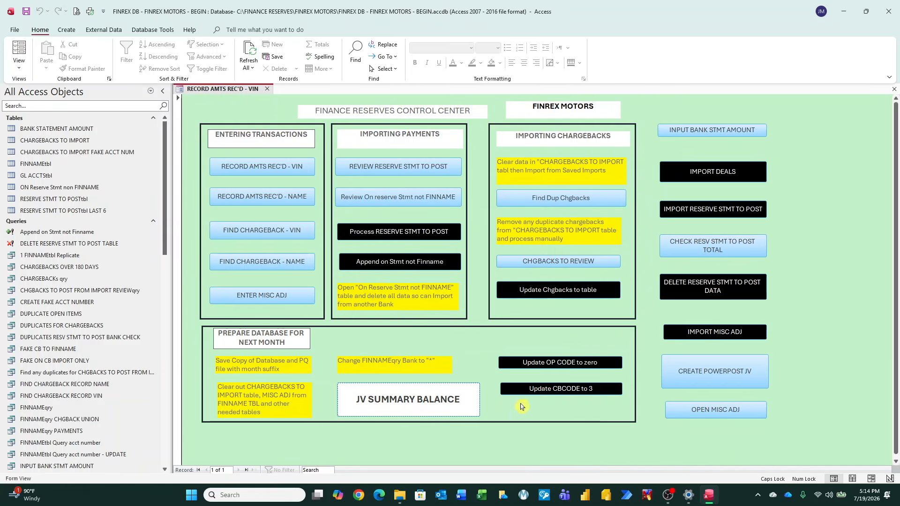
click(406, 397)
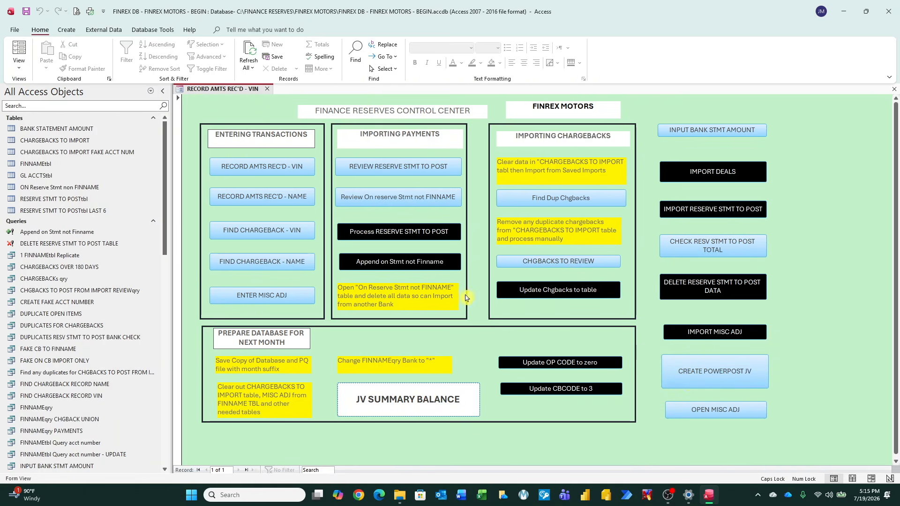
Step: Find the chargeback record for VIN 63685 and enter chargeback code 2, amount 1179.36 and chargeback date 6/1/2026
click(274, 233)
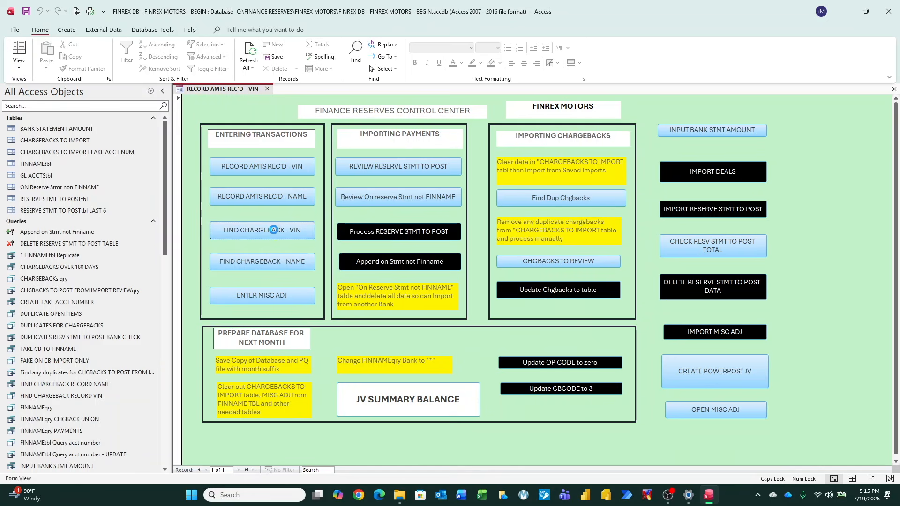
text(63685)
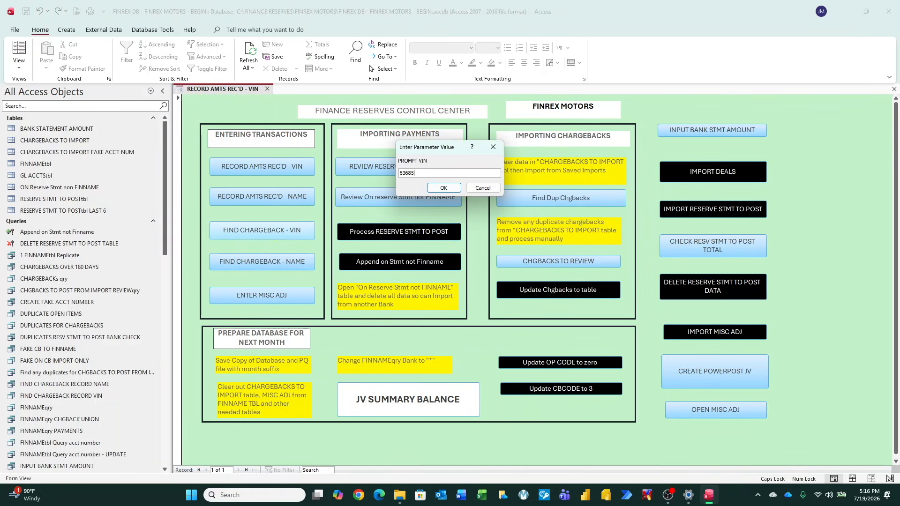
key(Return)
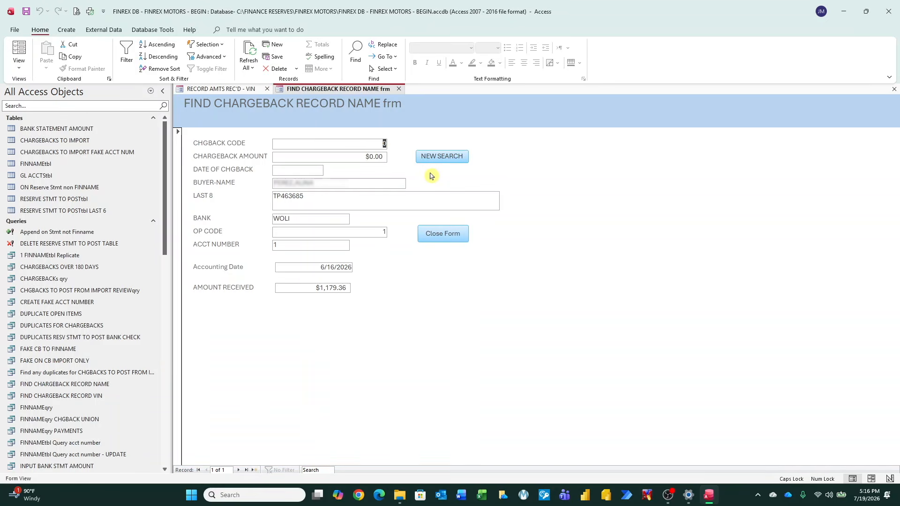
text(2)
key(Tab)
text(1179.36)
key(Tab)
text(6/1/2026)
key(Tab)
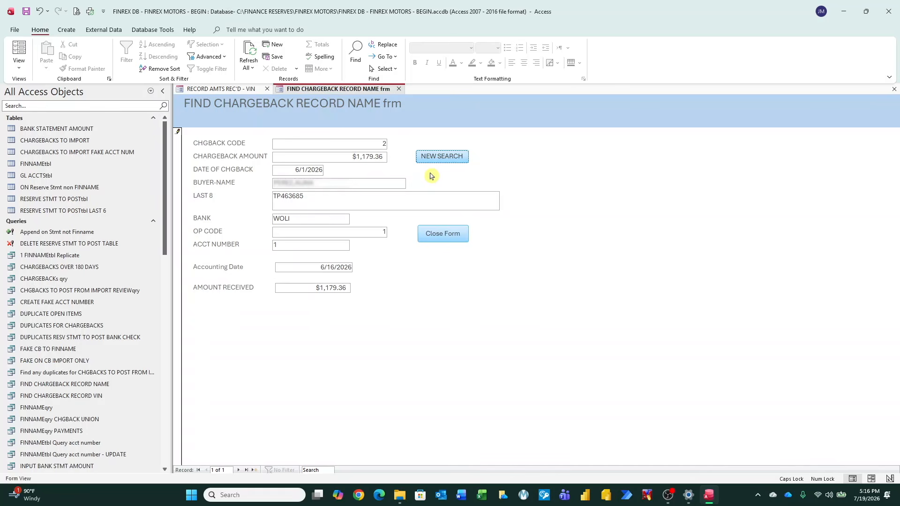
Step: Run a new search for vehicle TU663148, record its chargeback with code 2, amount $2,063.95 and date 6/17/2026, and close the form
key(Return)
text(2)
key(Return)
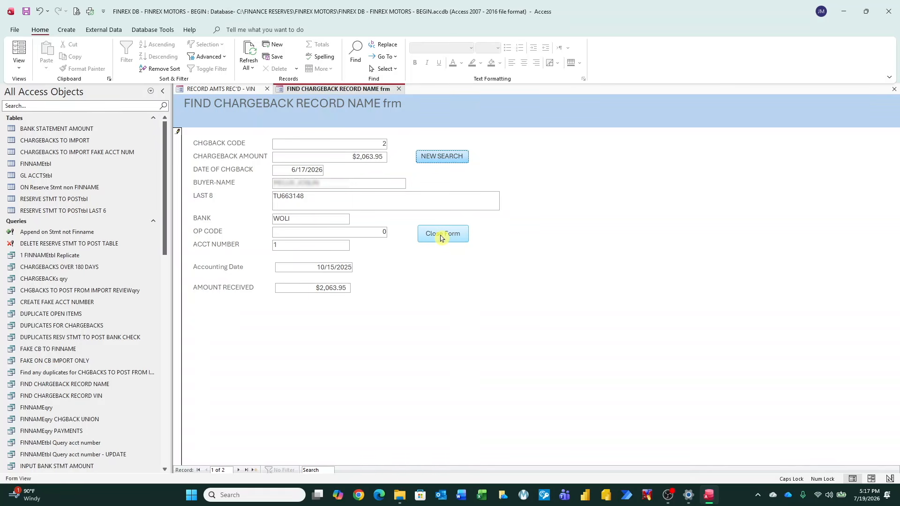
click(441, 239)
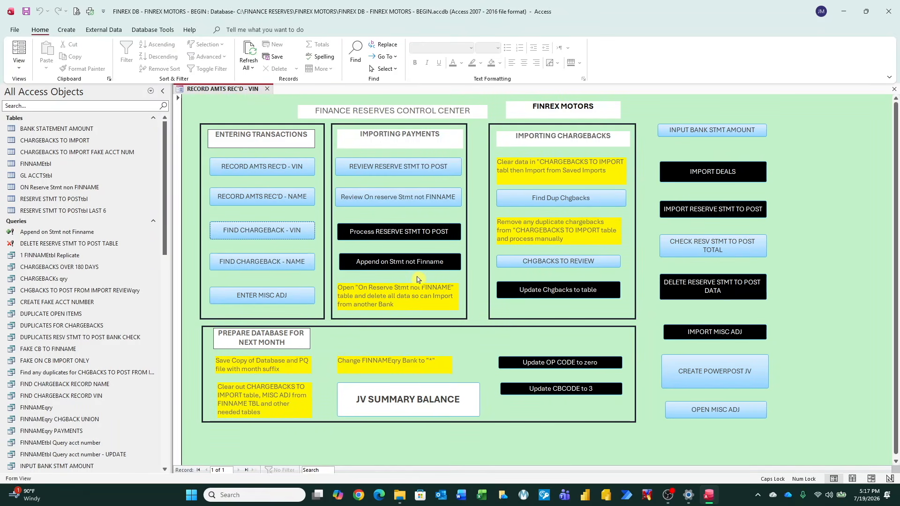
Step: Enter a WOLI misc adjustment: op code 1, amount ($65,362.65), GL account 2271, control 6WOLI, description OTHER ITEMS TOYOTA STMT 63026; close the form
click(260, 296)
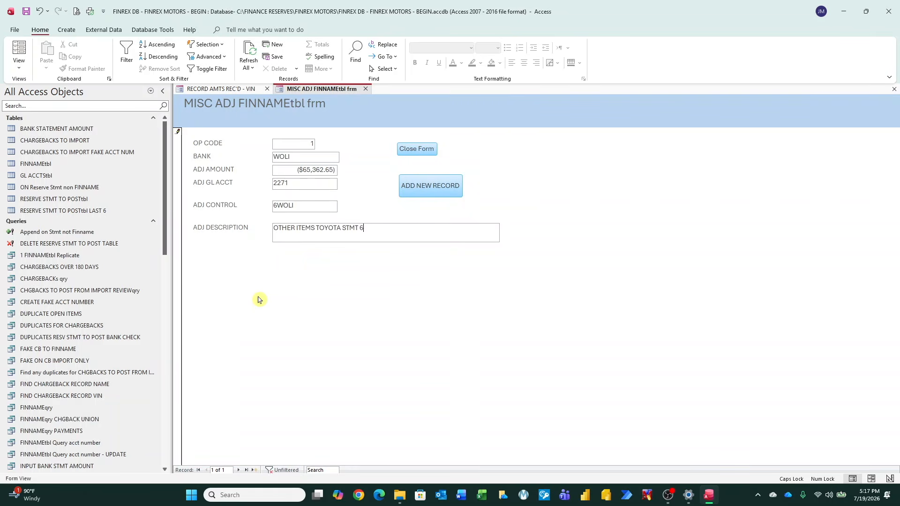
text(3026)
click(417, 152)
click(419, 152)
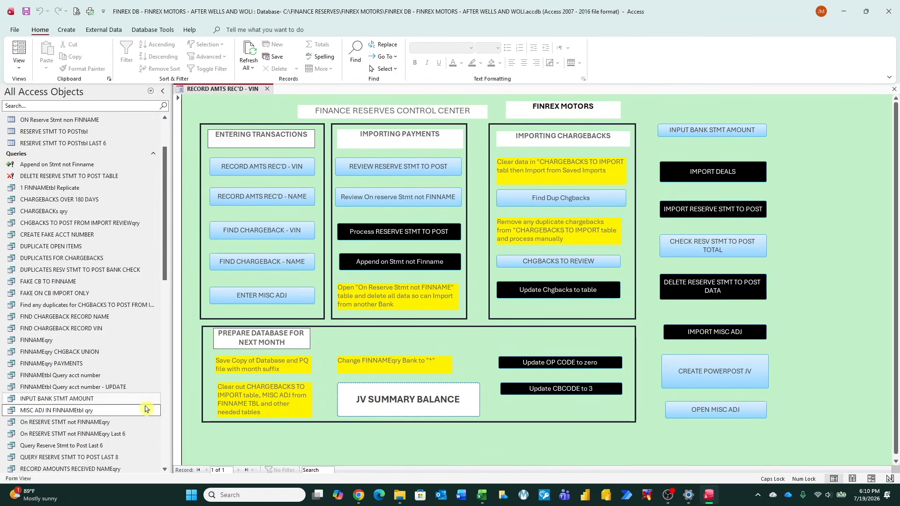
Step: Open the JV summary balance report, check the balance for every bank, and close the report
click(396, 402)
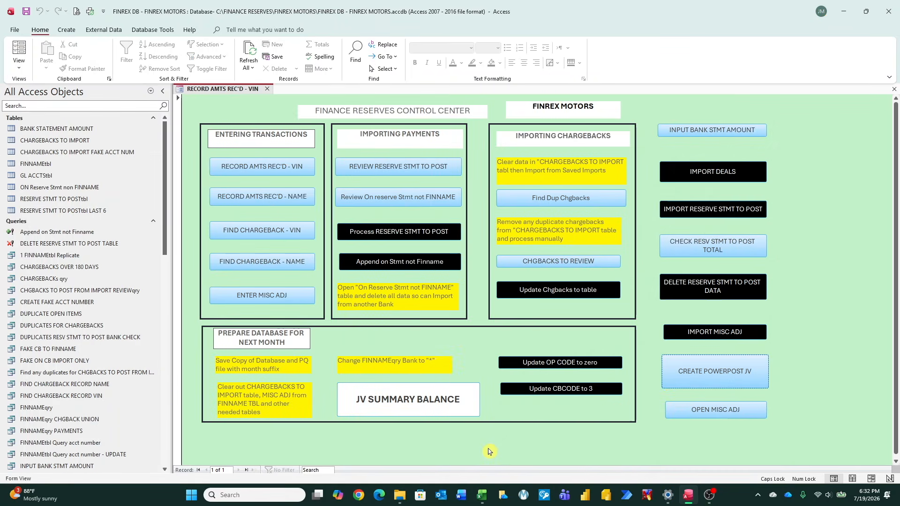
click(383, 399)
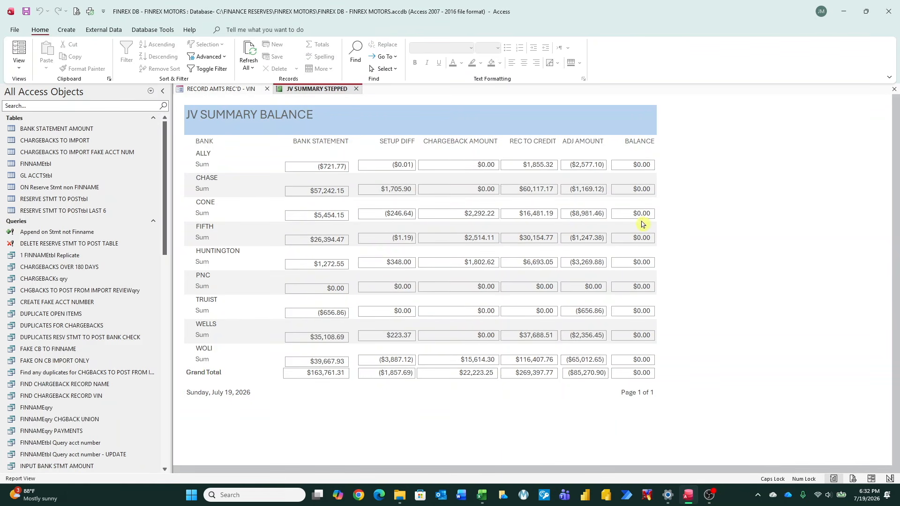
click(354, 90)
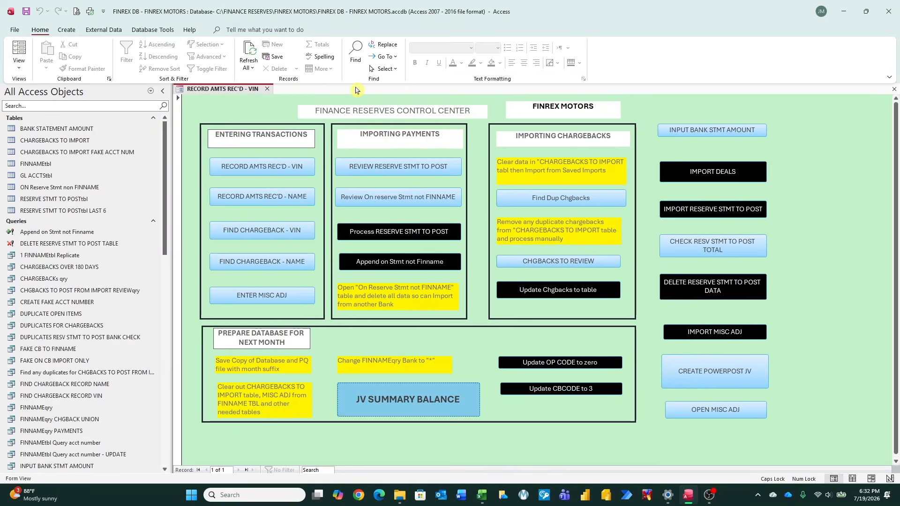
Step: Open the PowerPost JV workbook in Excel from the Access control center and refresh all its data for June 2026
click(703, 376)
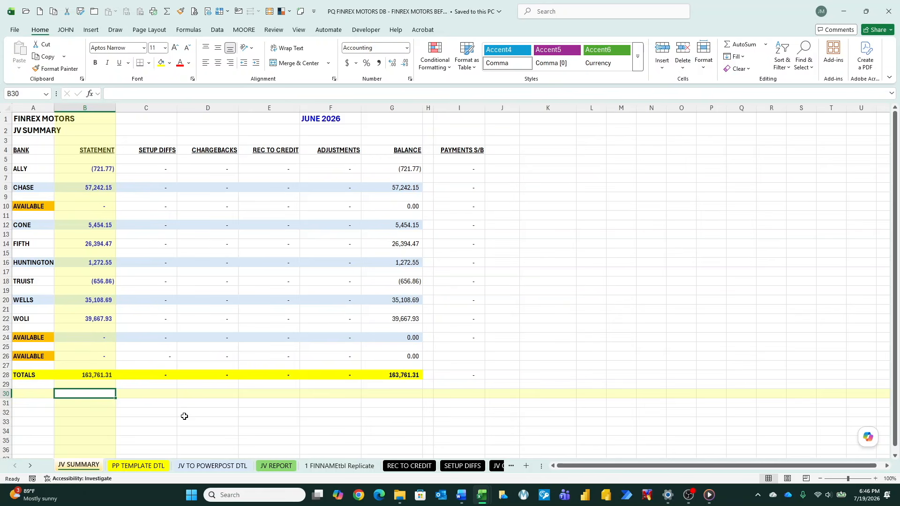
click(134, 467)
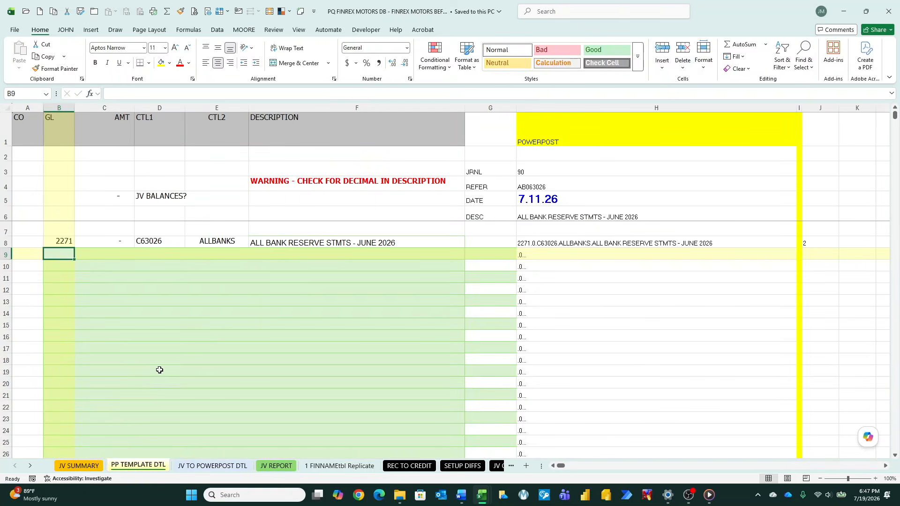
click(80, 467)
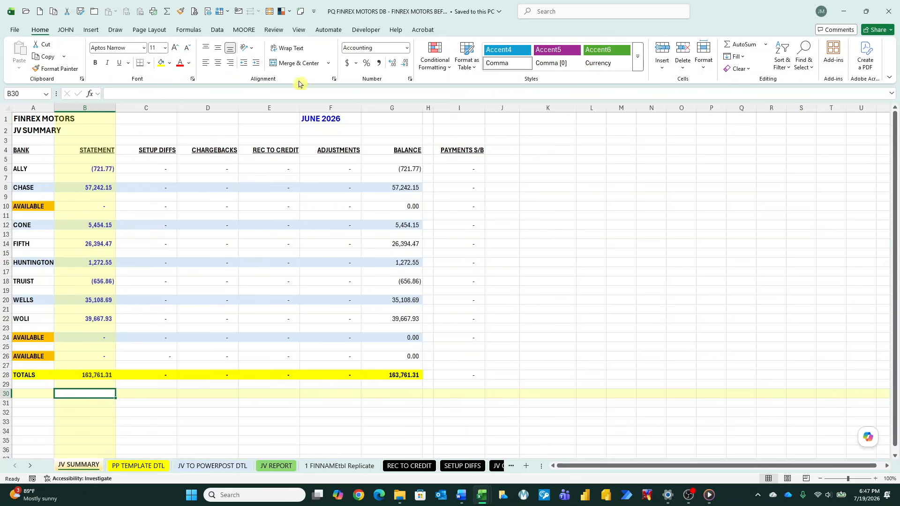
click(218, 30)
click(177, 49)
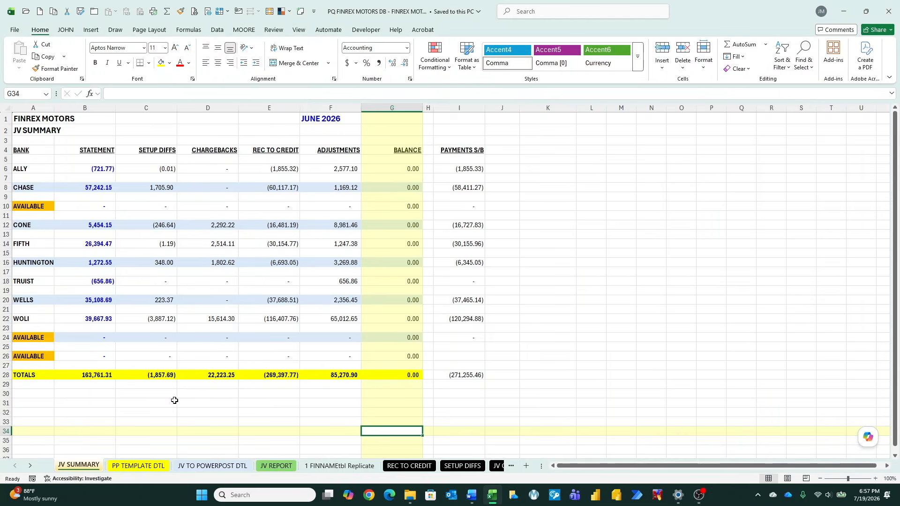
Step: Examine the PP TEMPLATE DTL sheet's journal lines, covering reserve payments, setup differences, chargebacks and misc adjustments
click(138, 465)
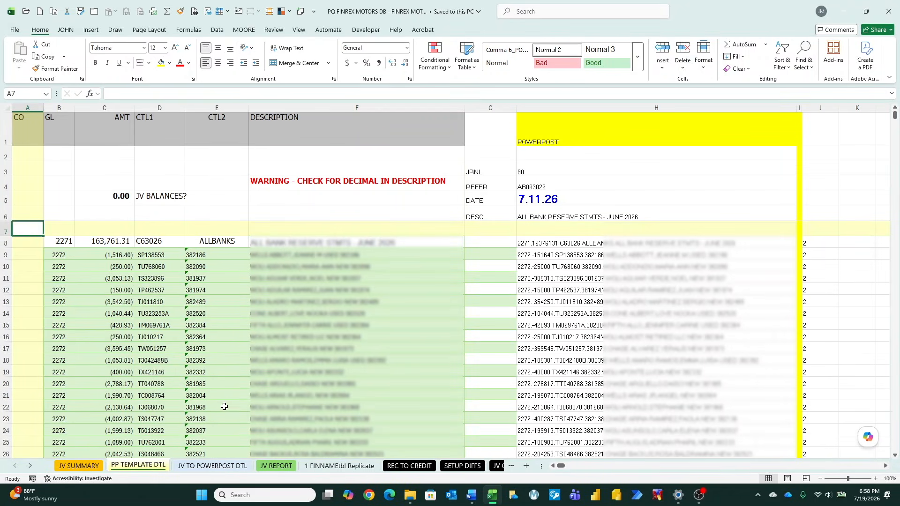
scroll(221, 374, down, 1)
scroll(221, 374, down, 2)
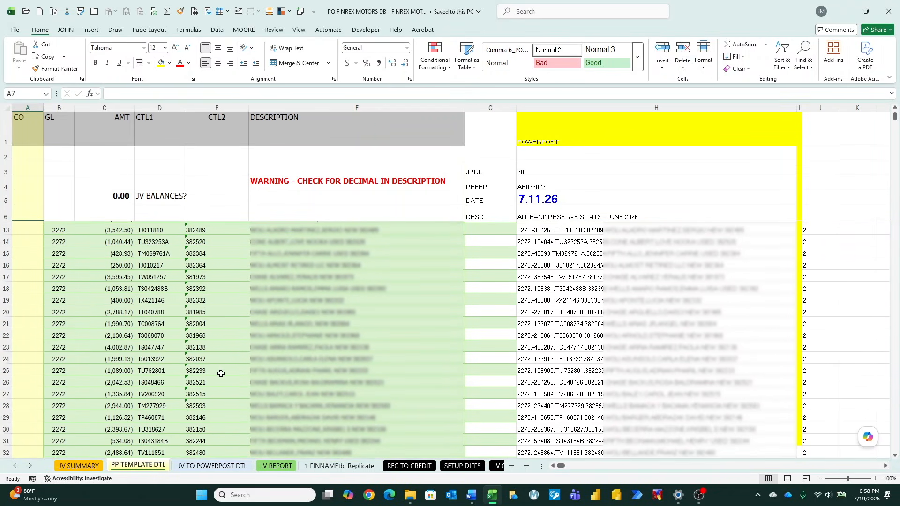
scroll(221, 374, down, 20)
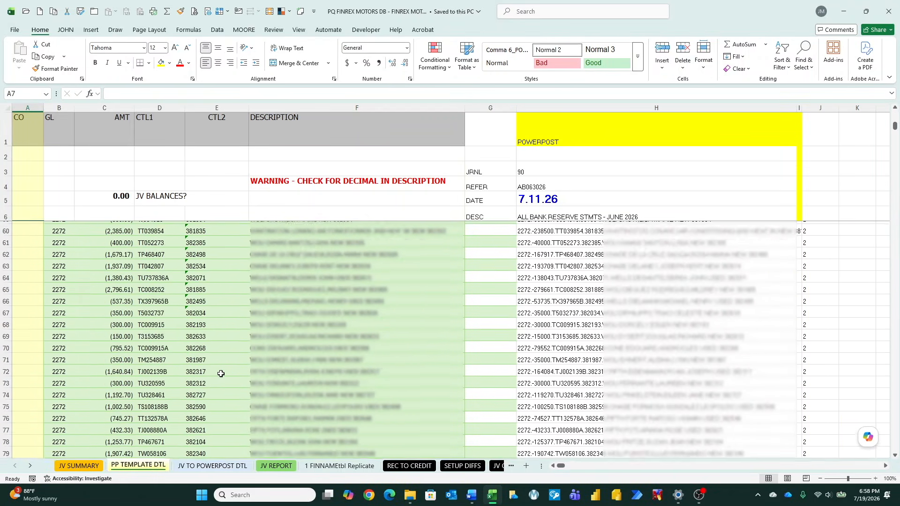
scroll(221, 374, down, 20)
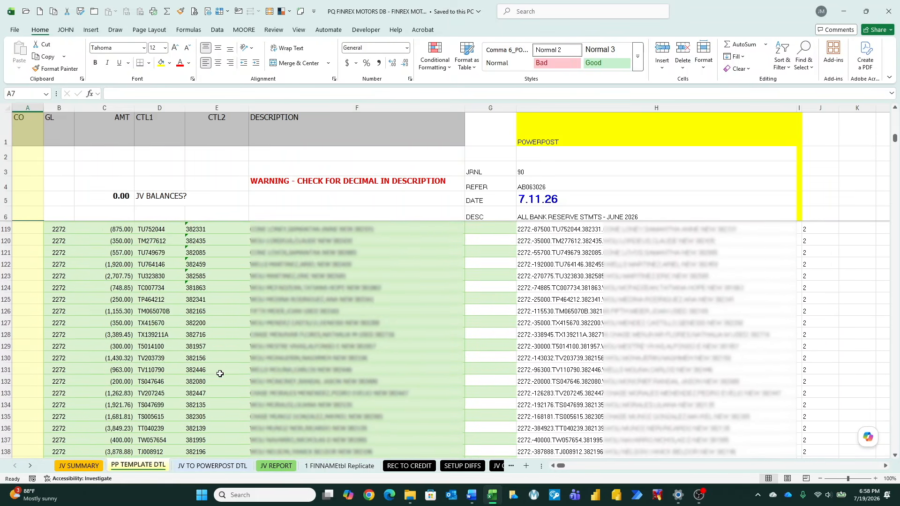
scroll(220, 374, down, 20)
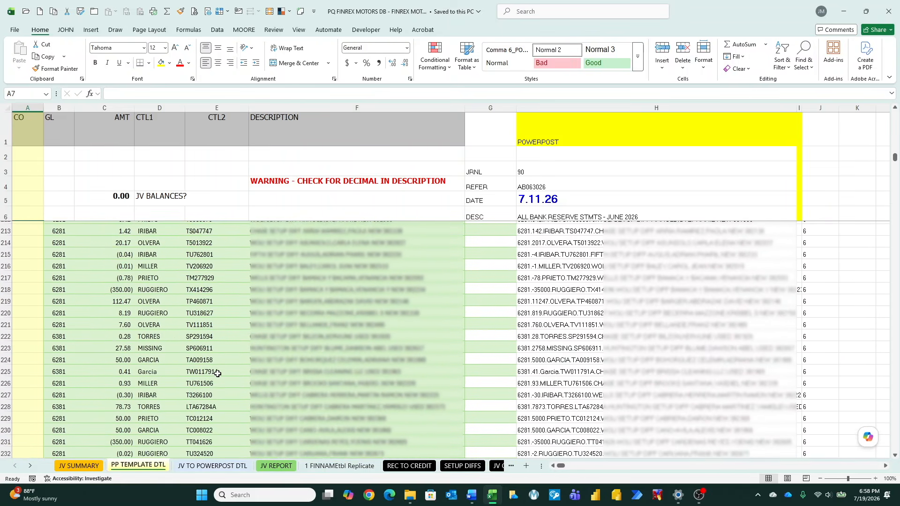
scroll(218, 374, down, 12)
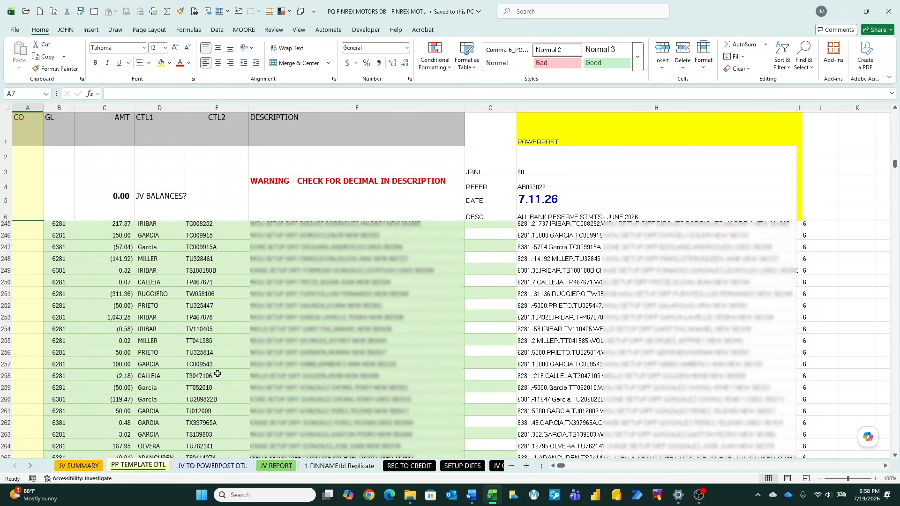
scroll(215, 373, down, 20)
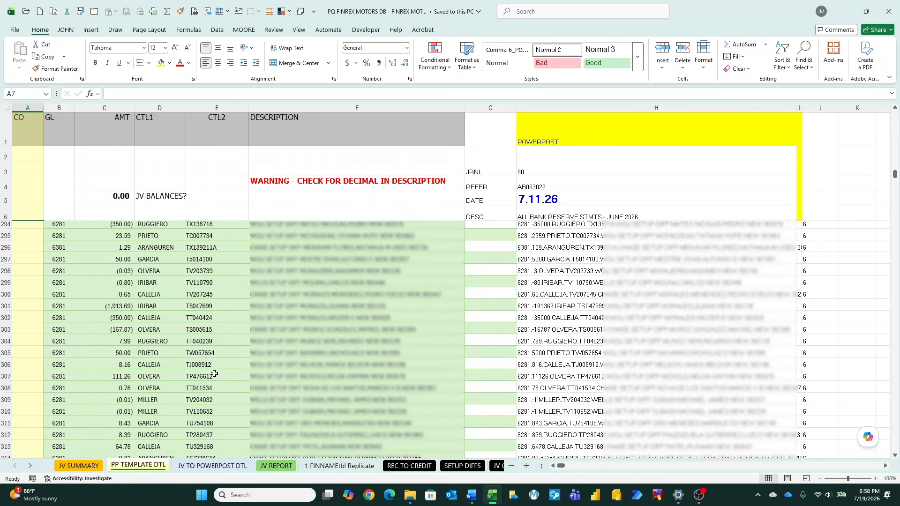
scroll(215, 374, down, 18)
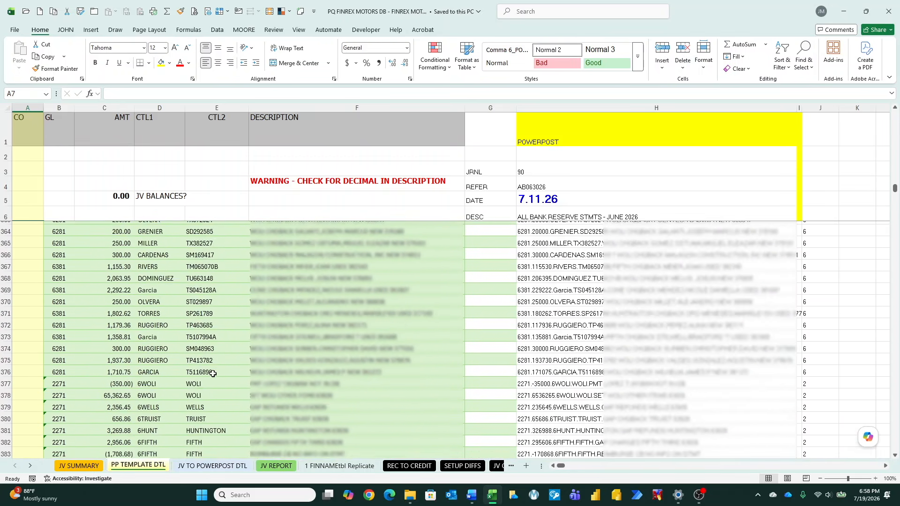